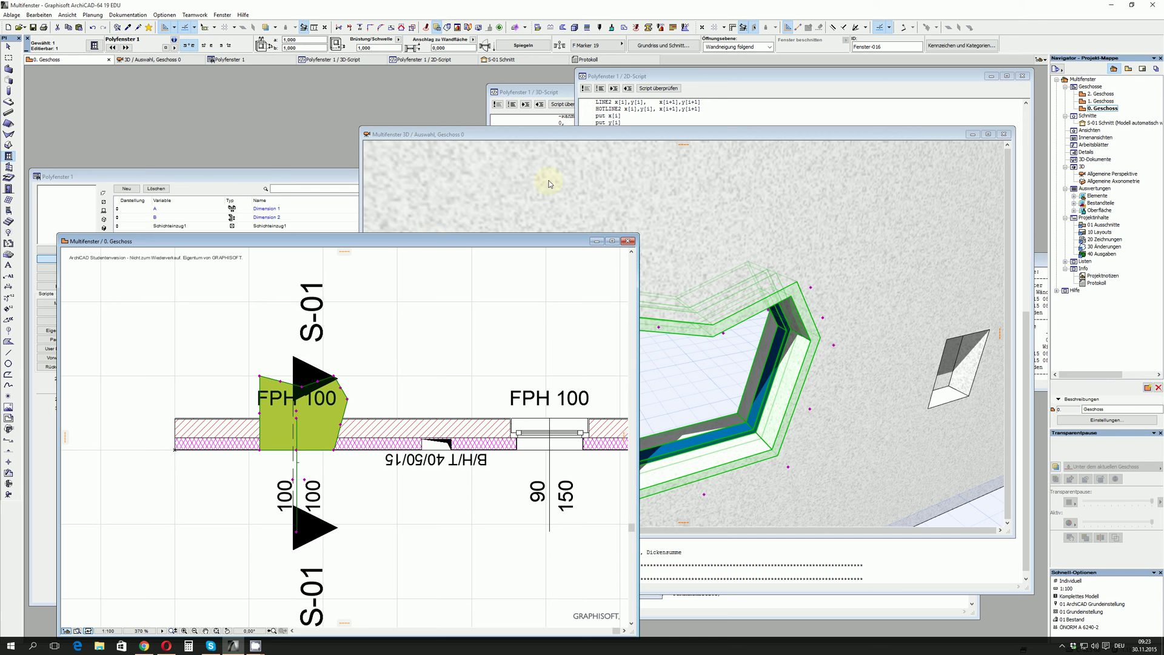
In the 3D view, move two corners of the polygonal window, placing the left corner further out.
{"action": "left_click", "coordinate": [754, 137]}
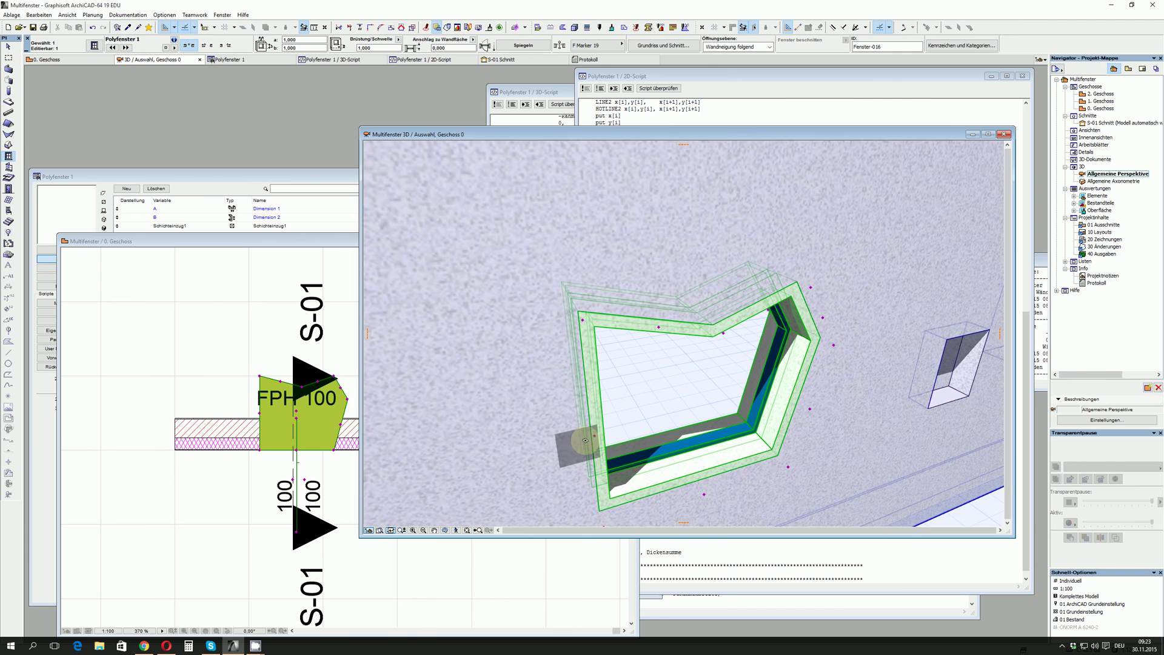
{"action": "left_click", "coordinate": [586, 439]}
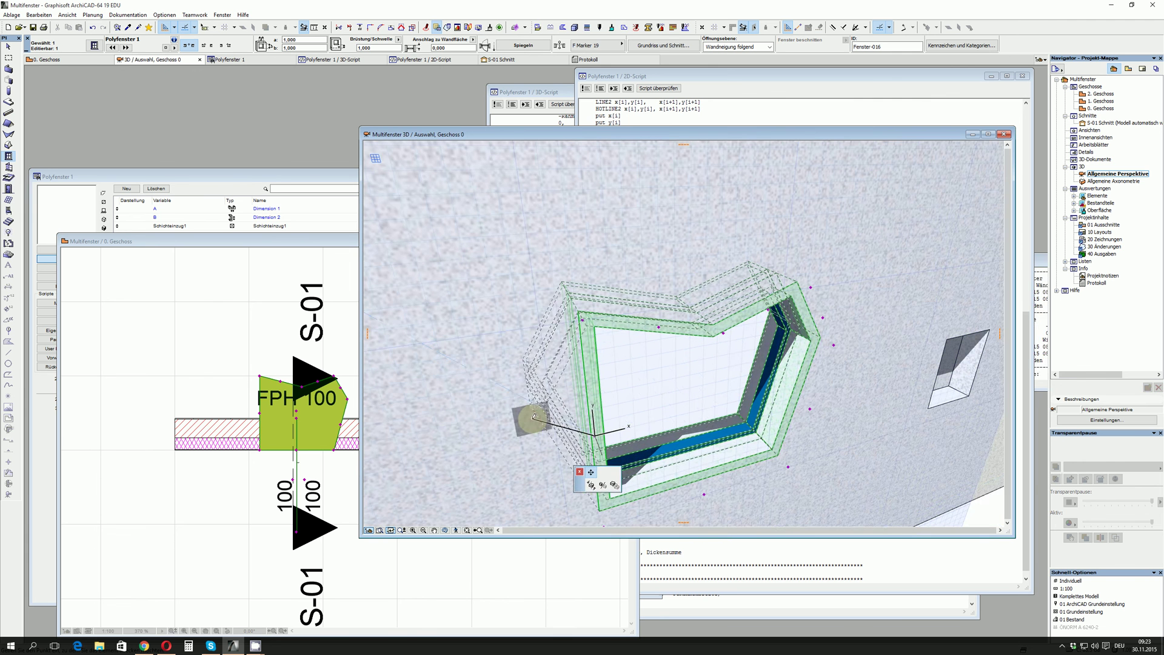
{"action": "left_click", "coordinate": [535, 417]}
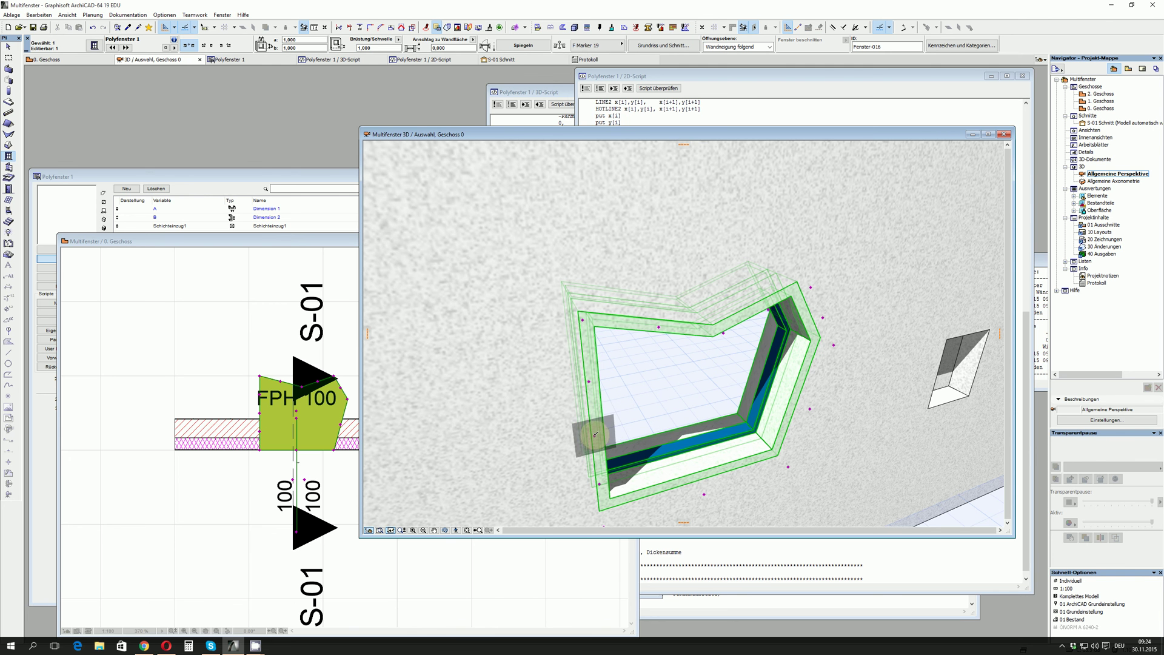
{"action": "left_click", "coordinate": [594, 434]}
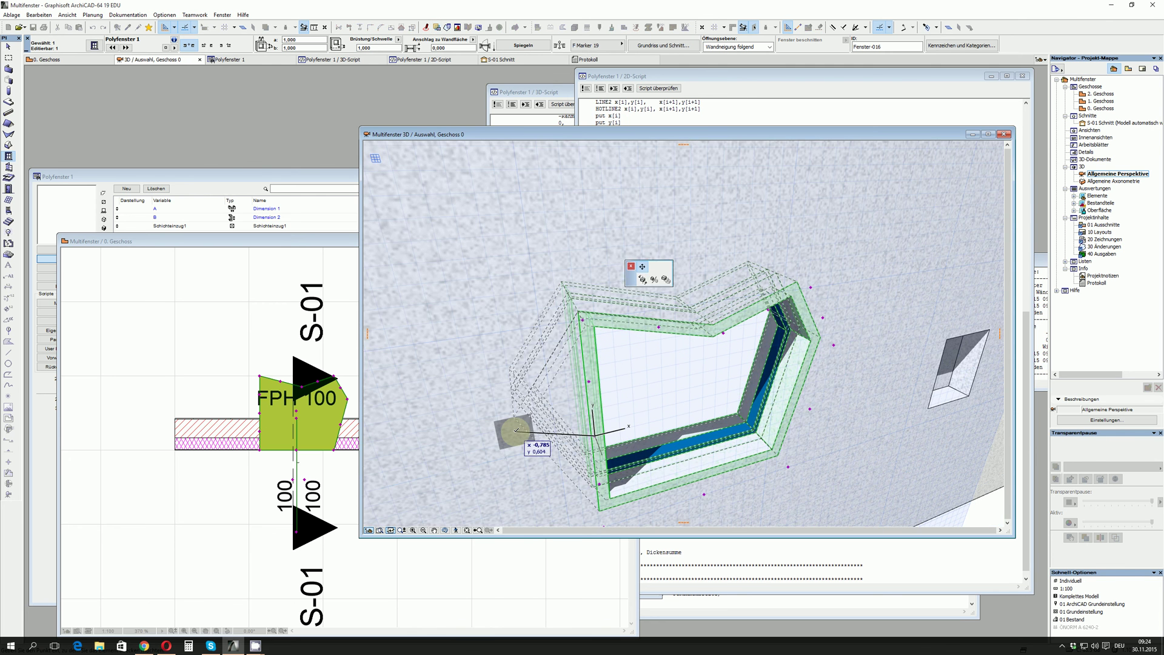
{"action": "left_click", "coordinate": [515, 430]}
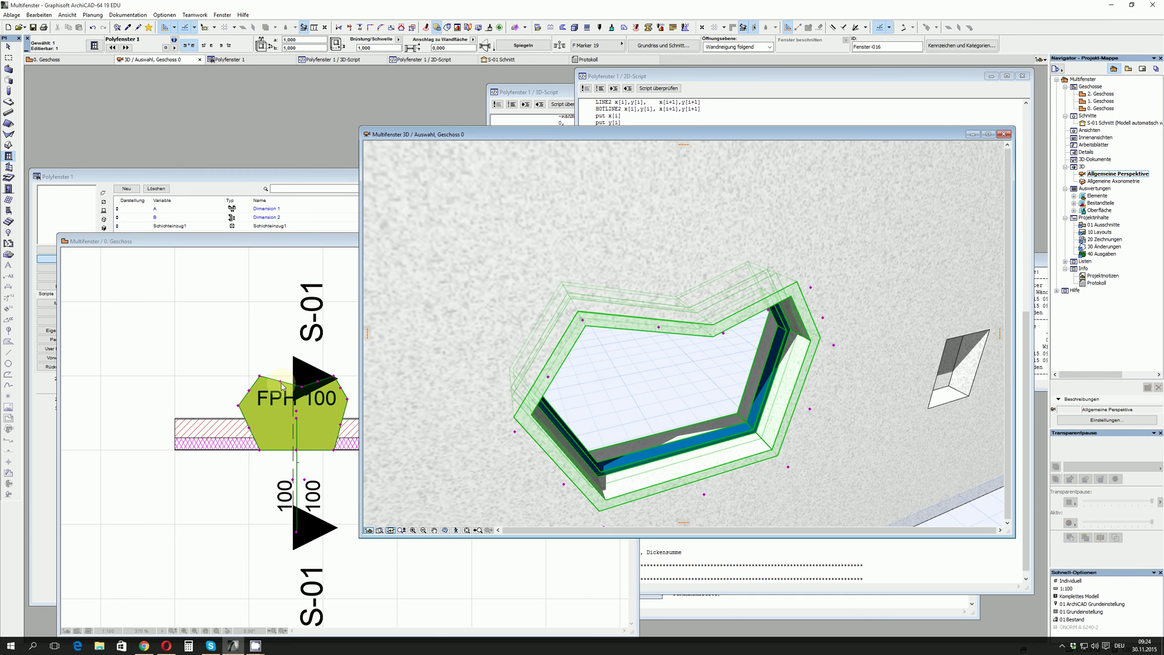
Drag the window polygon's left and right nodes inward in plan, then view the hourglass in 3D.
{"action": "left_click", "coordinate": [230, 352]}
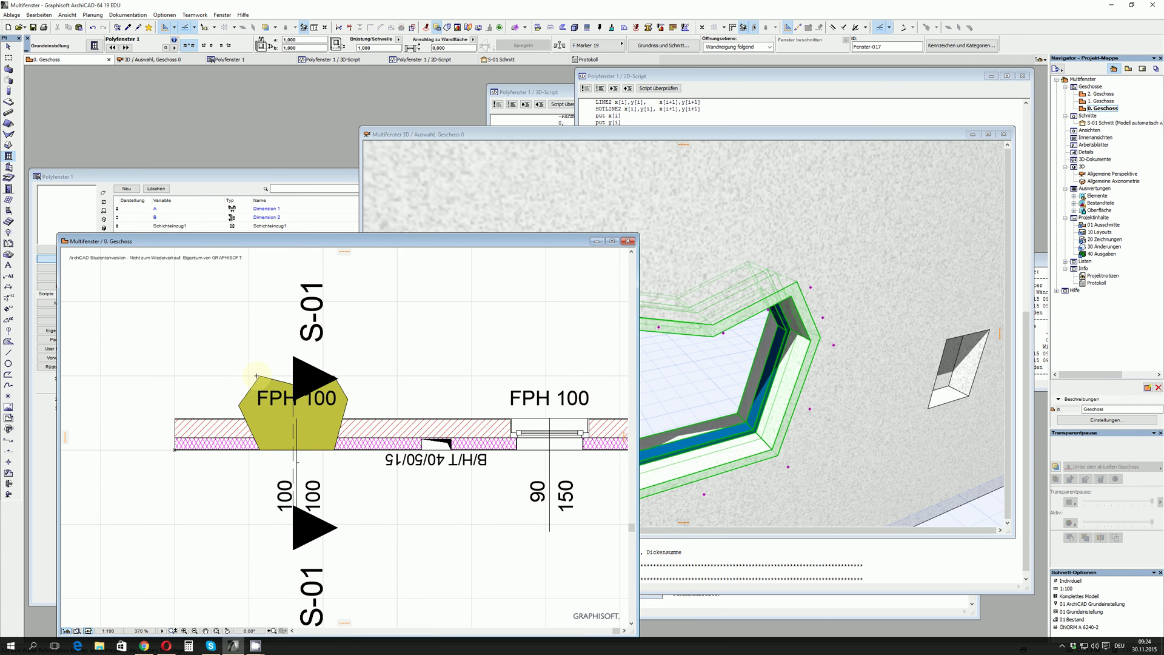
{"action": "left_click", "coordinate": [259, 375]}
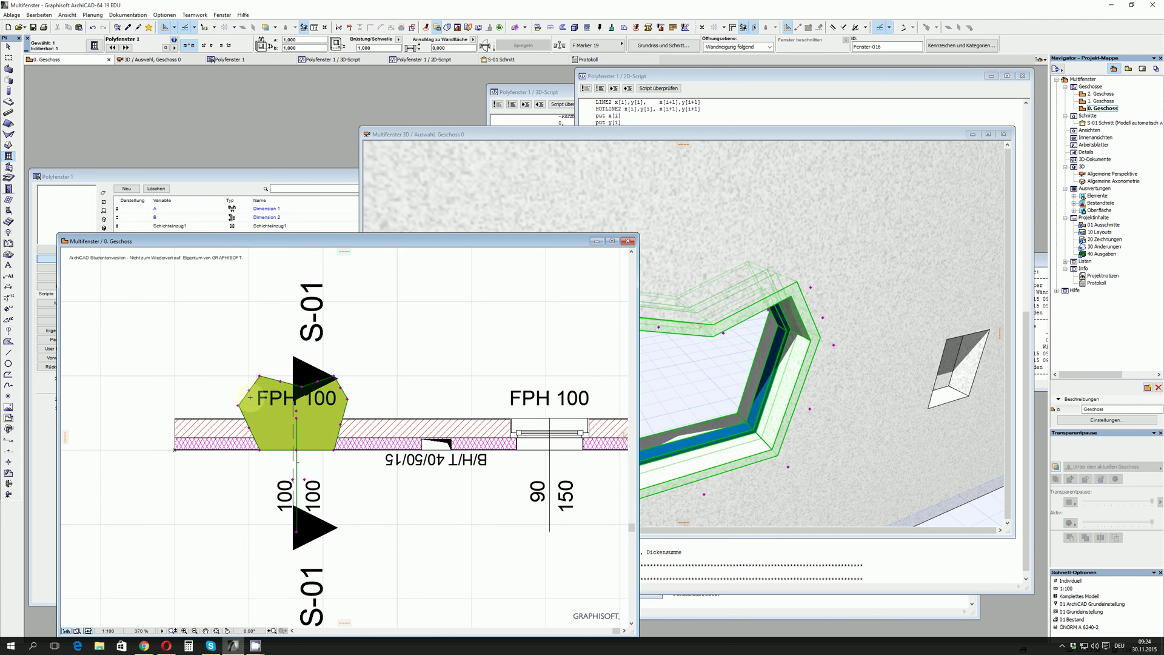
{"action": "left_click", "coordinate": [247, 404]}
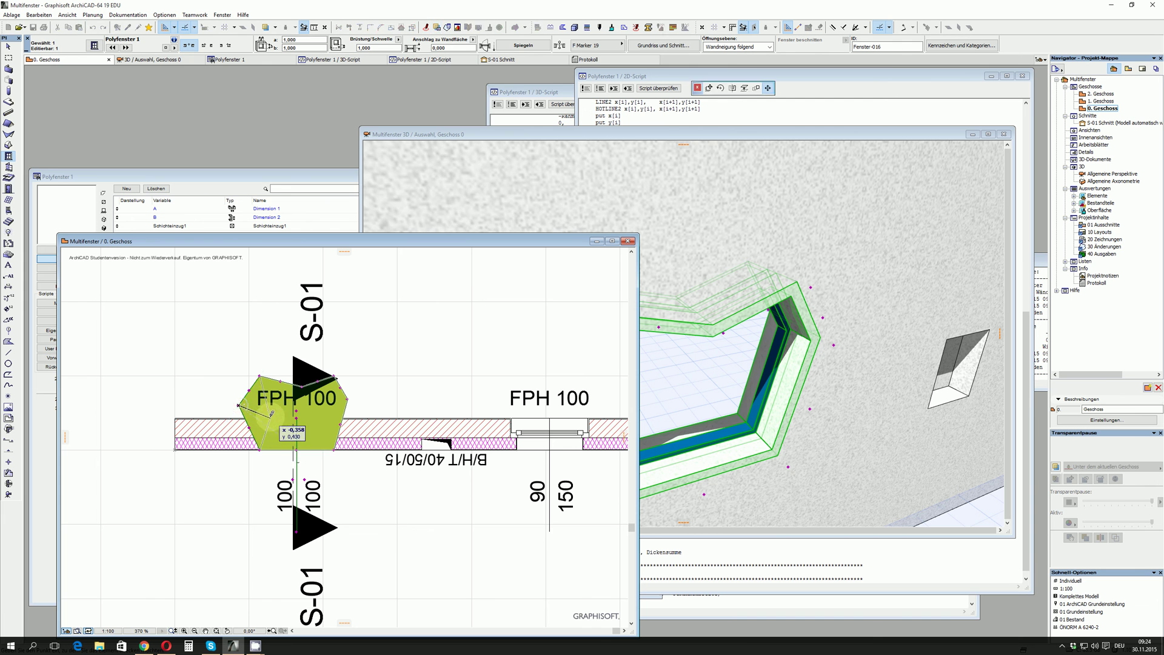
{"action": "left_click", "coordinate": [272, 416]}
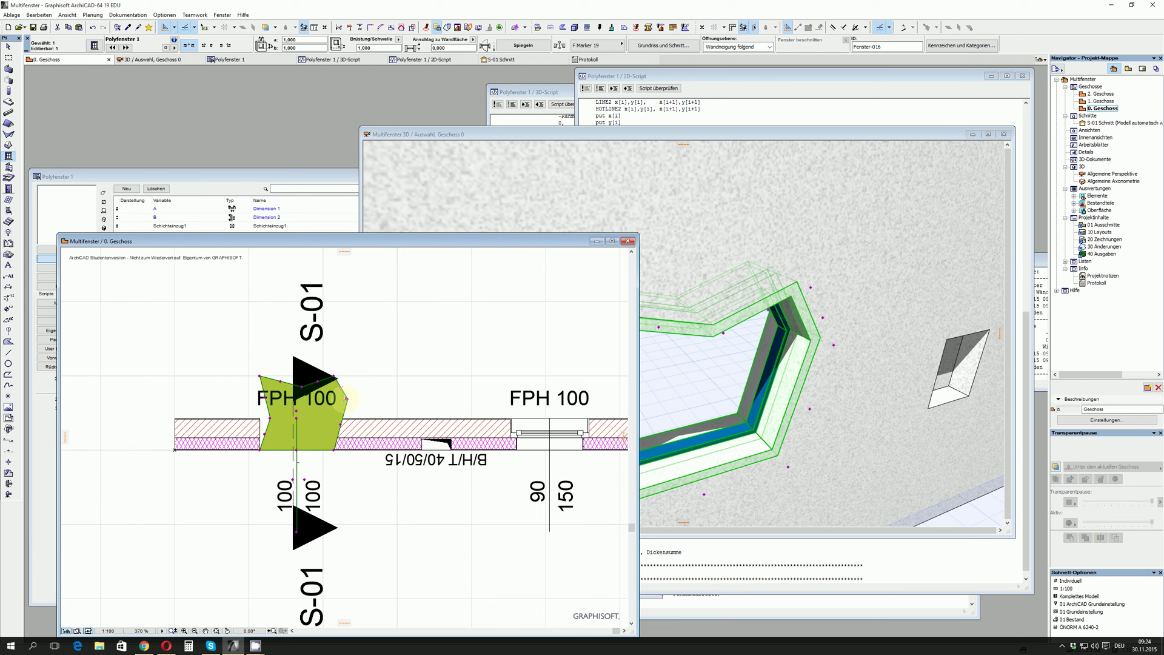
{"action": "left_click", "coordinate": [347, 398]}
{"action": "left_click", "coordinate": [319, 412]}
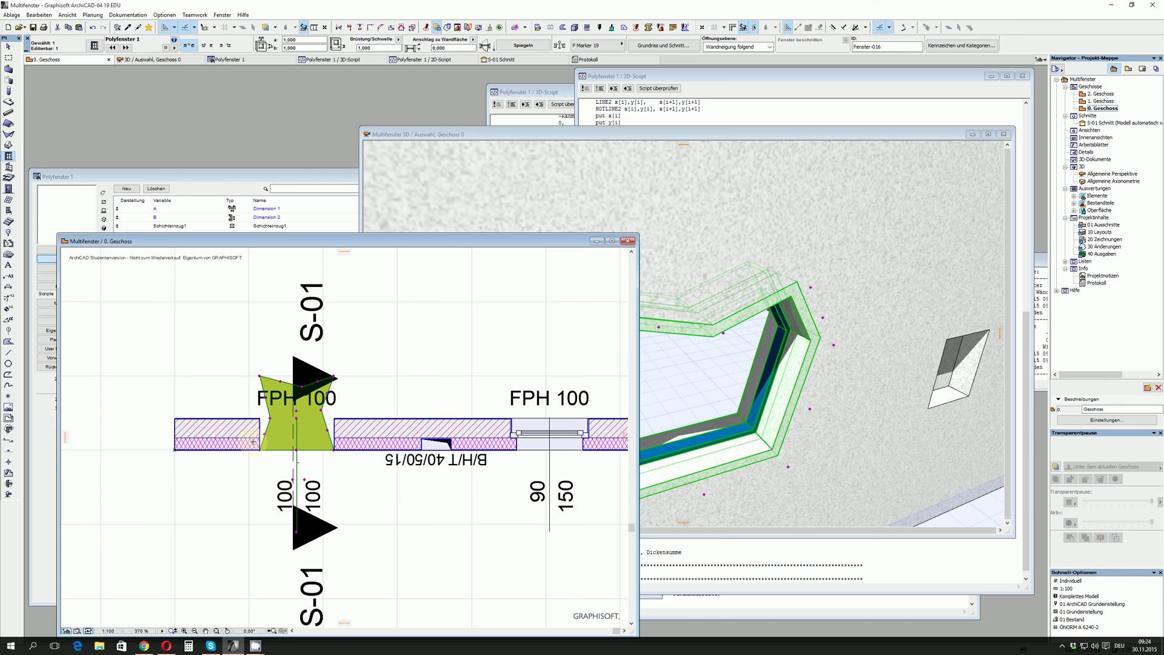
{"action": "left_click", "coordinate": [714, 390]}
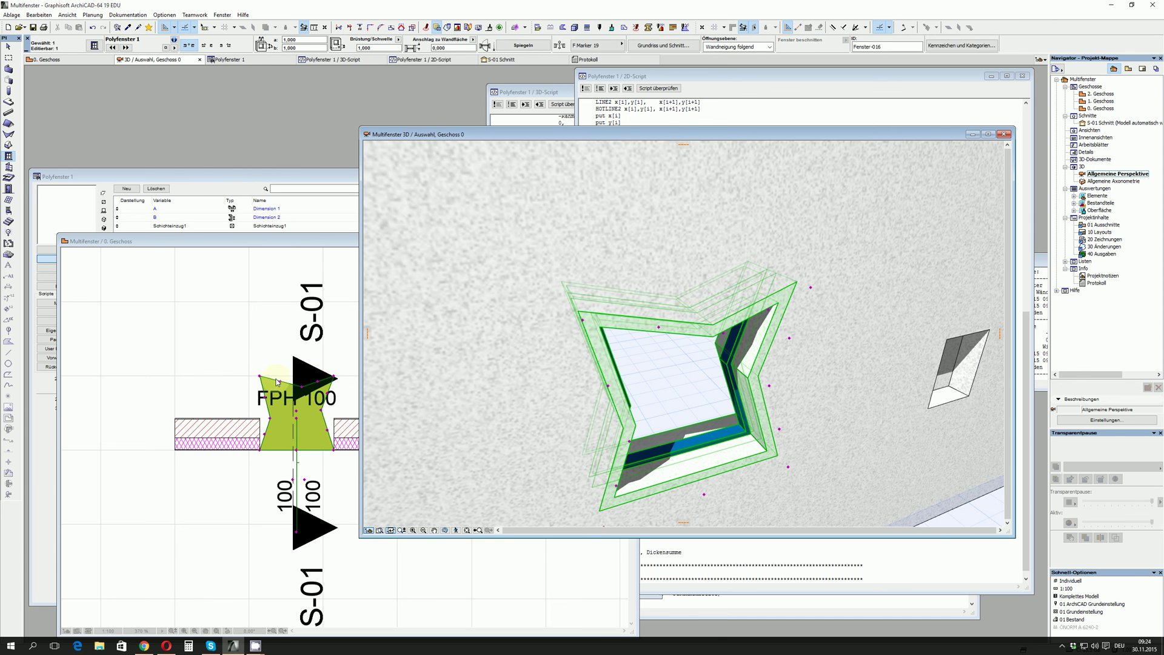
Drag the first notched nodes of the window outline onto straight edges in plan.
{"action": "left_click", "coordinate": [314, 377]}
{"action": "left_click", "coordinate": [317, 378]}
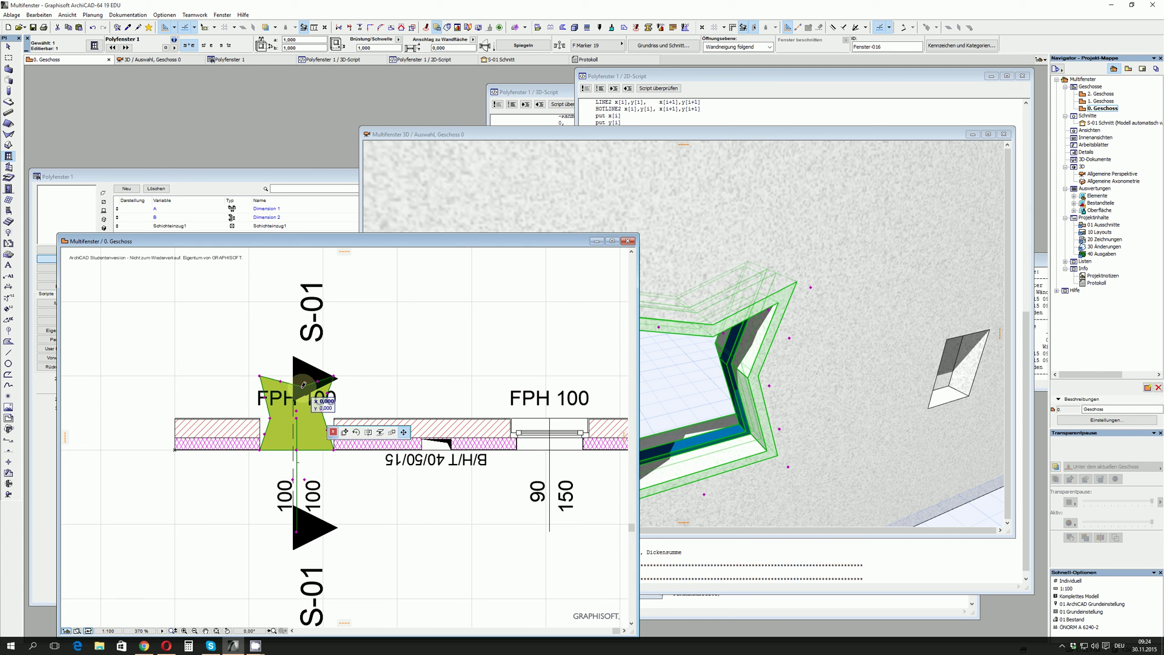
{"action": "left_click", "coordinate": [335, 375]}
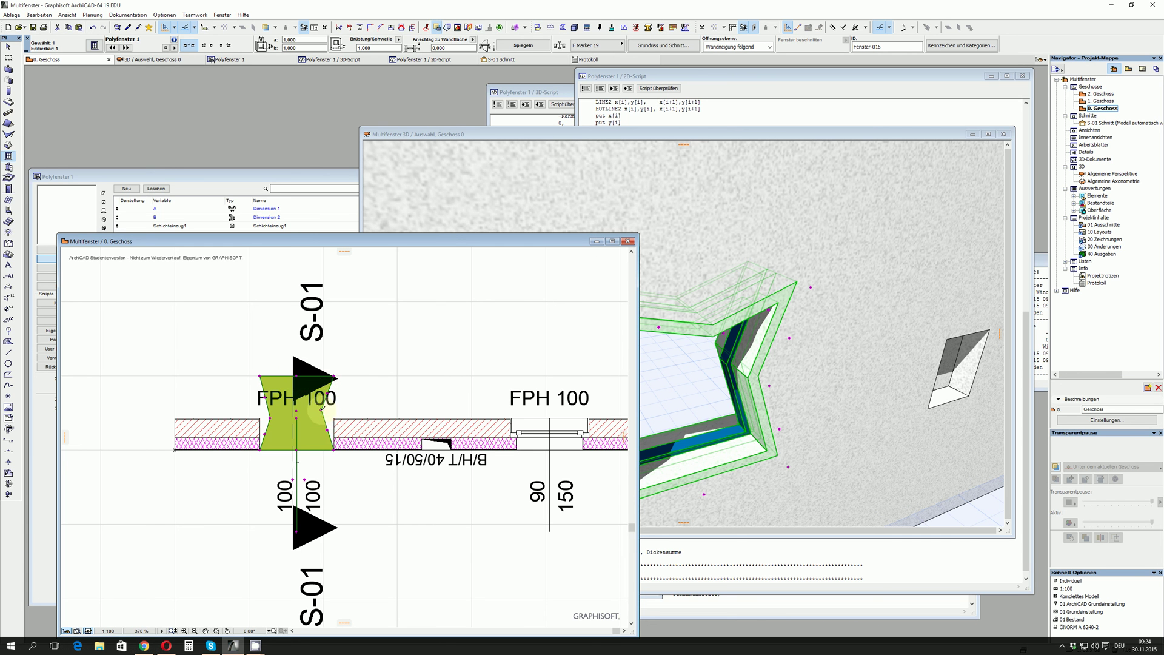
{"action": "left_click", "coordinate": [334, 376]}
{"action": "left_click", "coordinate": [271, 420]}
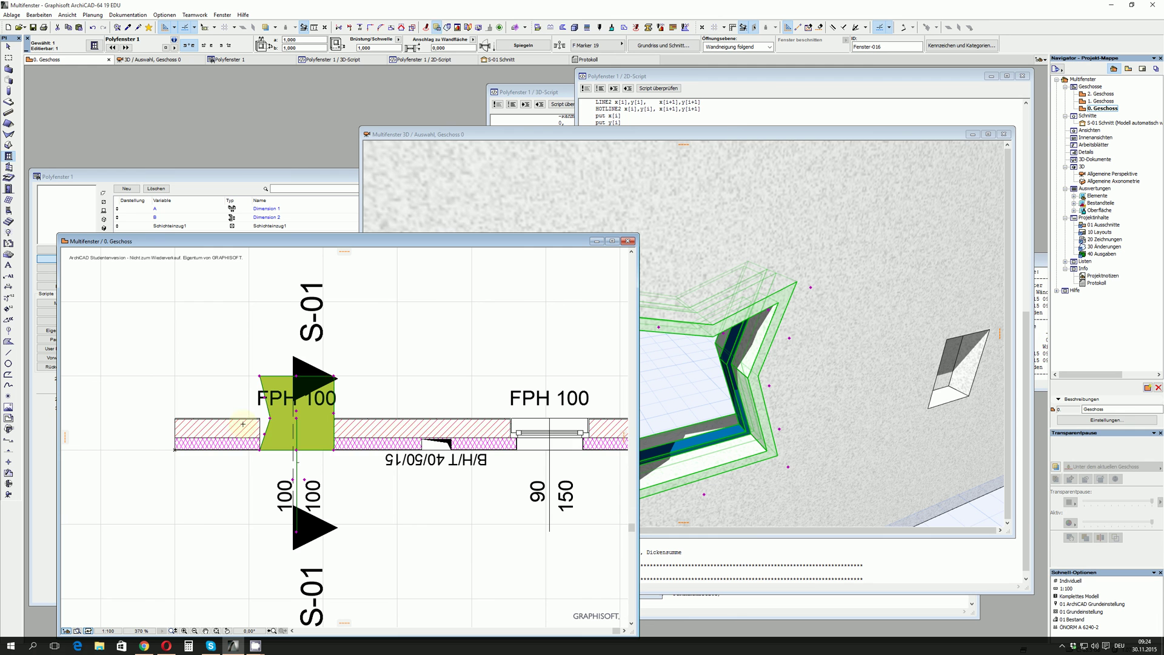
Straighten the left edge into a rectangle, deselect the window, and open section S-01 Schnitt.
{"action": "left_click", "coordinate": [270, 420]}
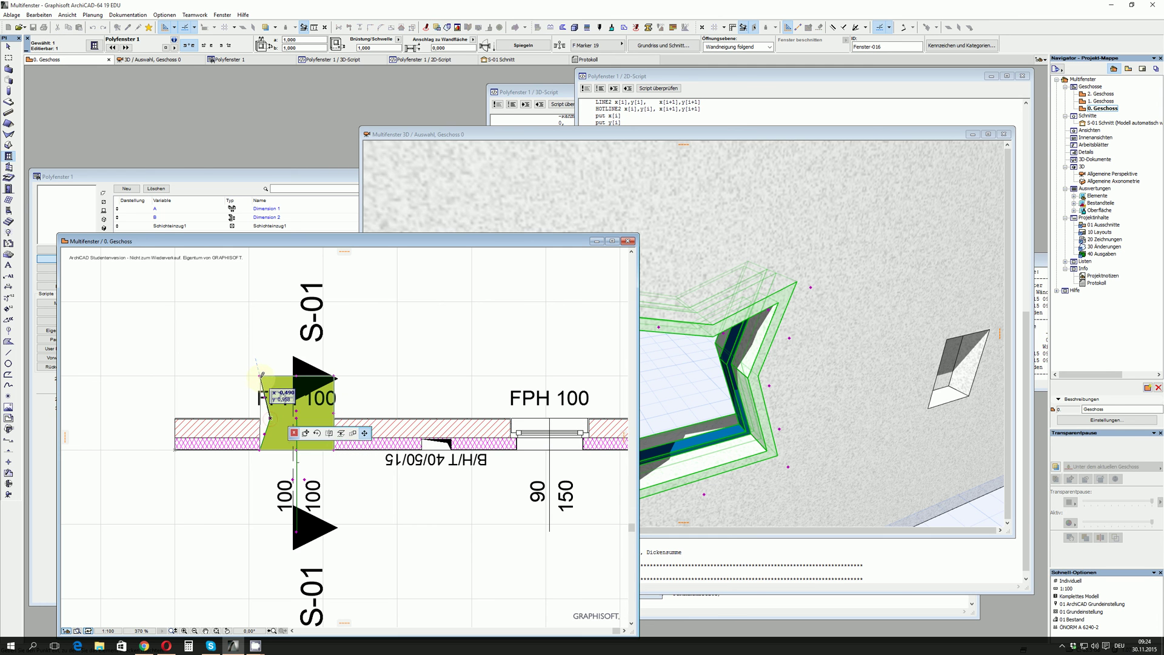
{"action": "left_click", "coordinate": [261, 420]}
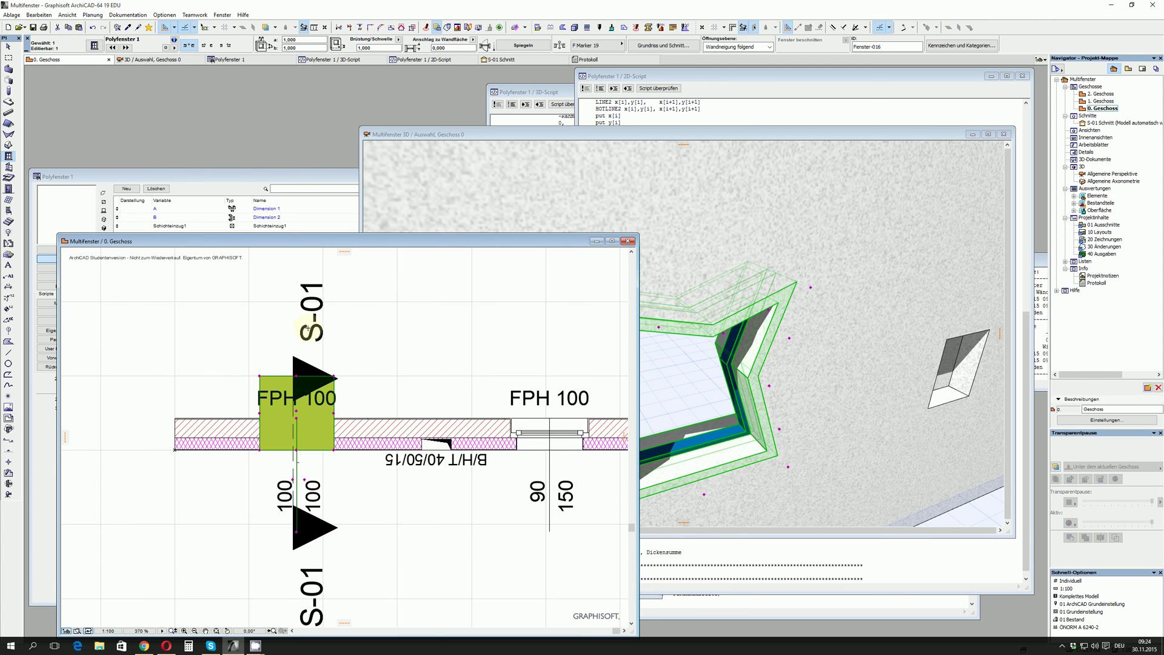
{"action": "left_click", "coordinate": [282, 329]}
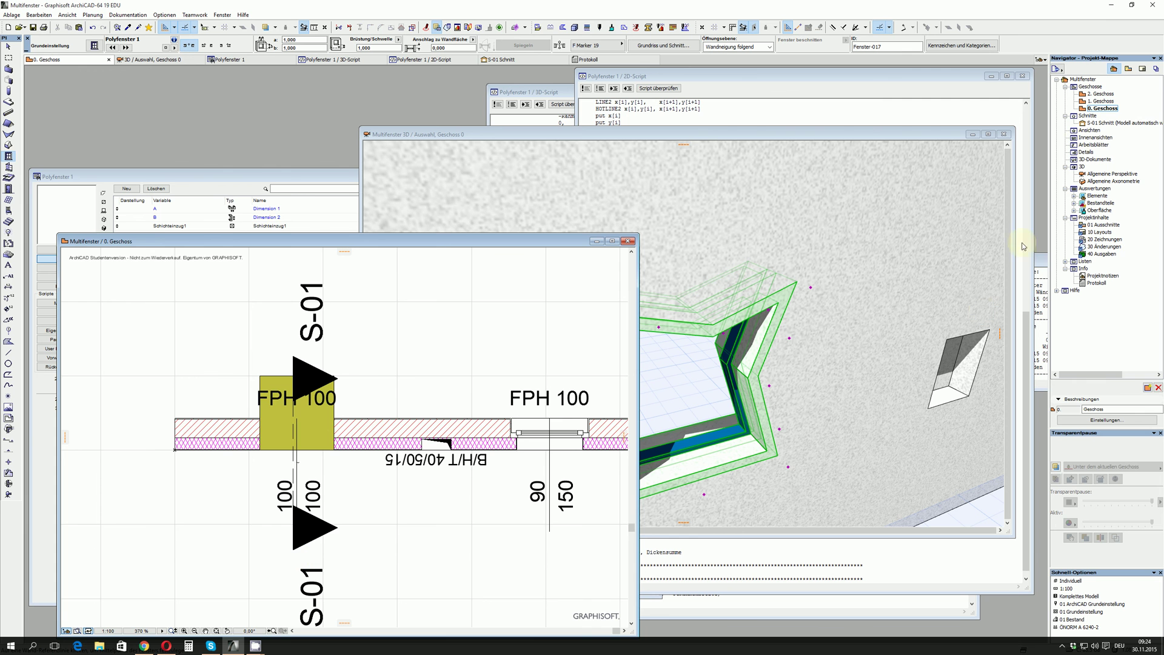
{"action": "double_click", "coordinate": [1087, 125]}
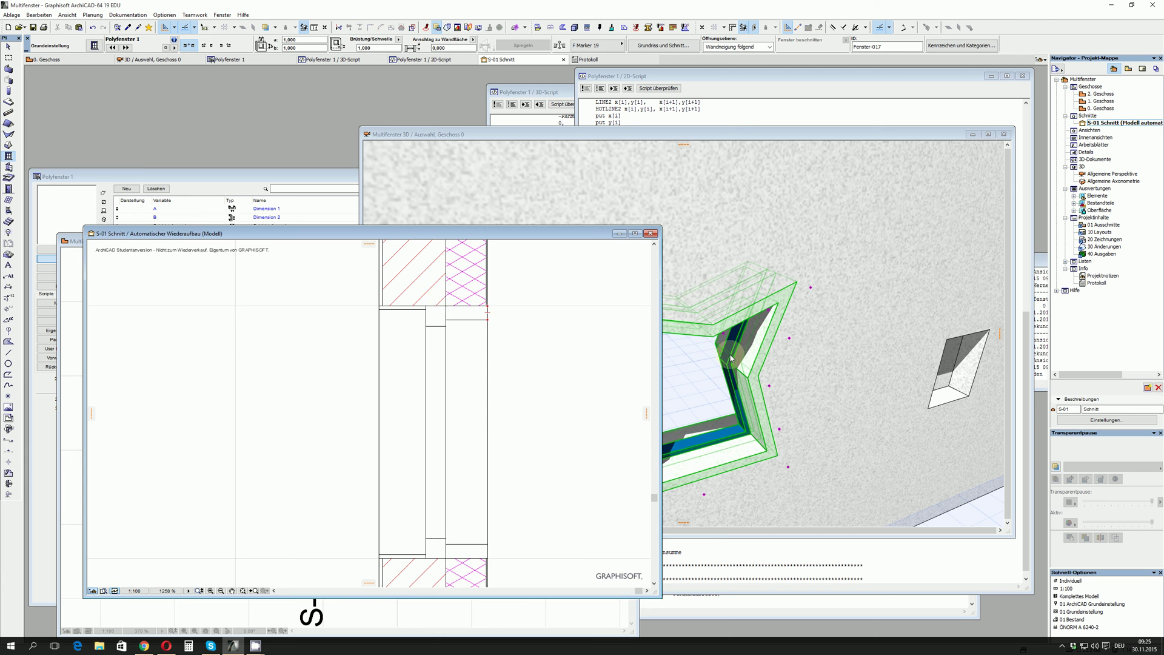
Orbit the 3D view around Polyfenster 1 from several angles, then deselect it with Escape.
{"action": "left_click", "coordinate": [832, 334]}
{"action": "middle_click_drag", "start_coordinate": [833, 334], "coordinate": [790, 325], "text": "shift"}
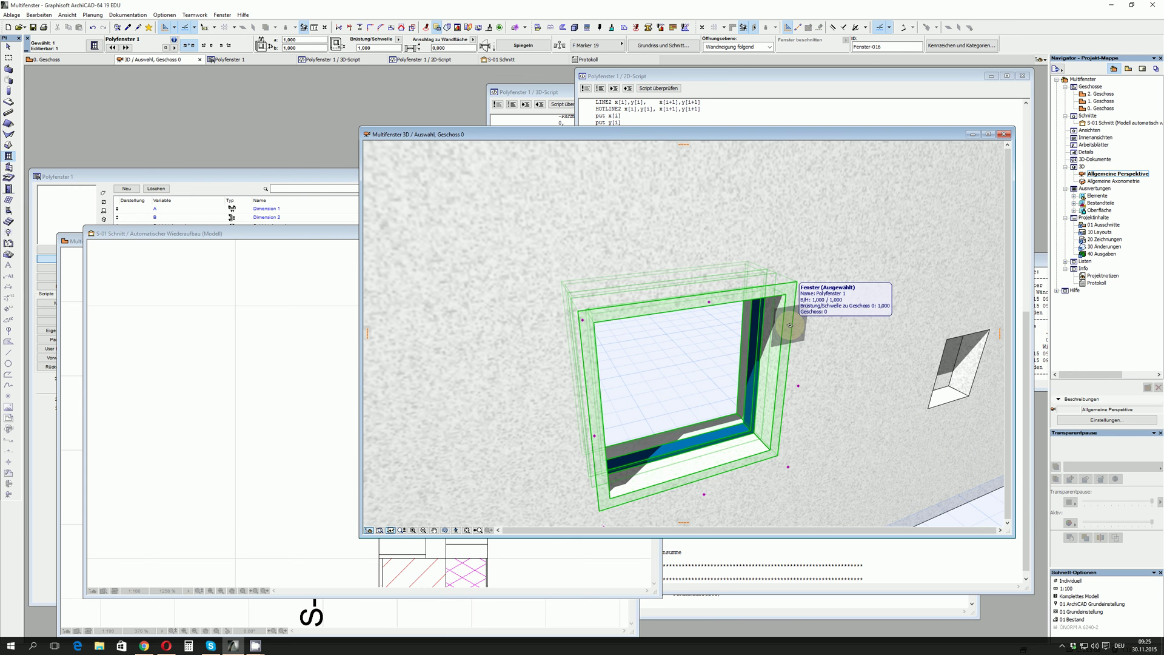
{"action": "mouse_move", "coordinate": [790, 324]}
{"action": "middle_mouse_down", "text": "shift"}
{"action": "mouse_move", "coordinate": [822, 343]}
{"action": "mouse_move", "coordinate": [810, 337]}
{"action": "middle_mouse_up", "text": "shift"}
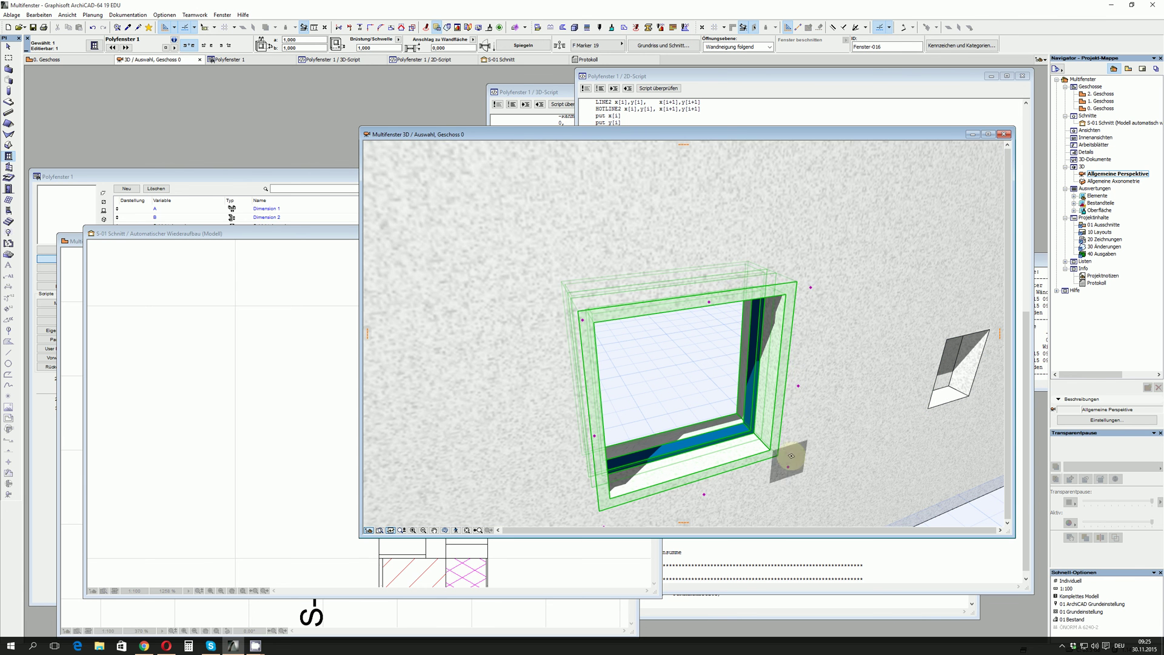
{"action": "middle_click_drag", "start_coordinate": [792, 468], "coordinate": [787, 351], "text": "shift"}
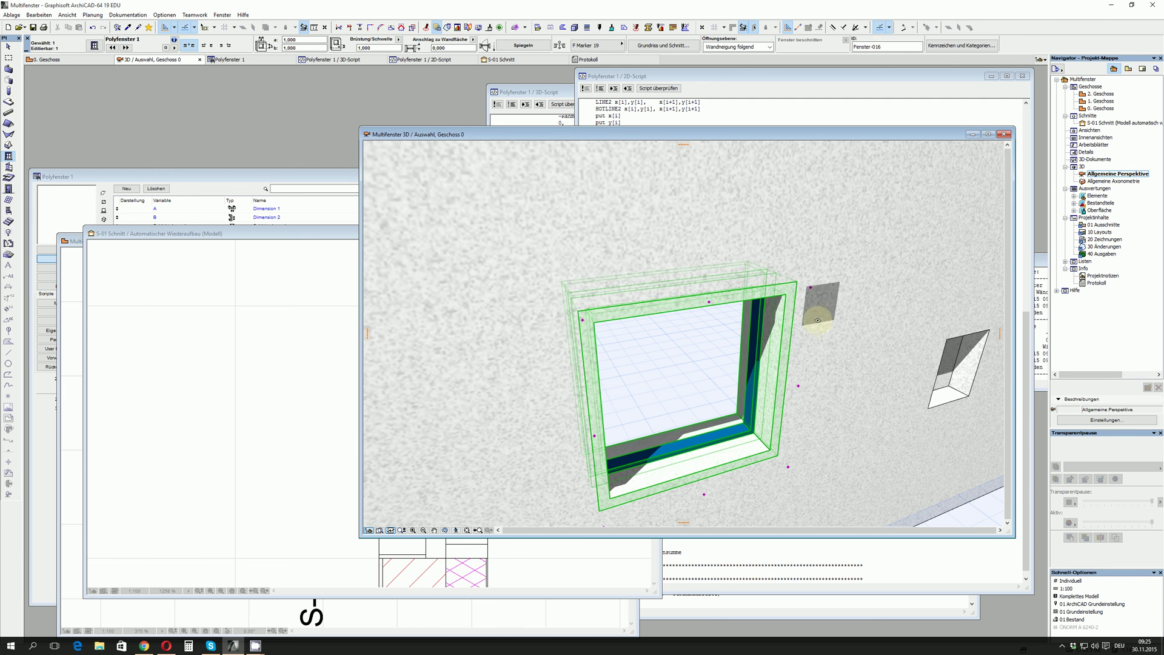
{"action": "middle_click", "coordinate": [824, 309], "text": "shift"}
{"action": "middle_click_drag", "start_coordinate": [717, 211], "coordinate": [677, 191], "text": "shift"}
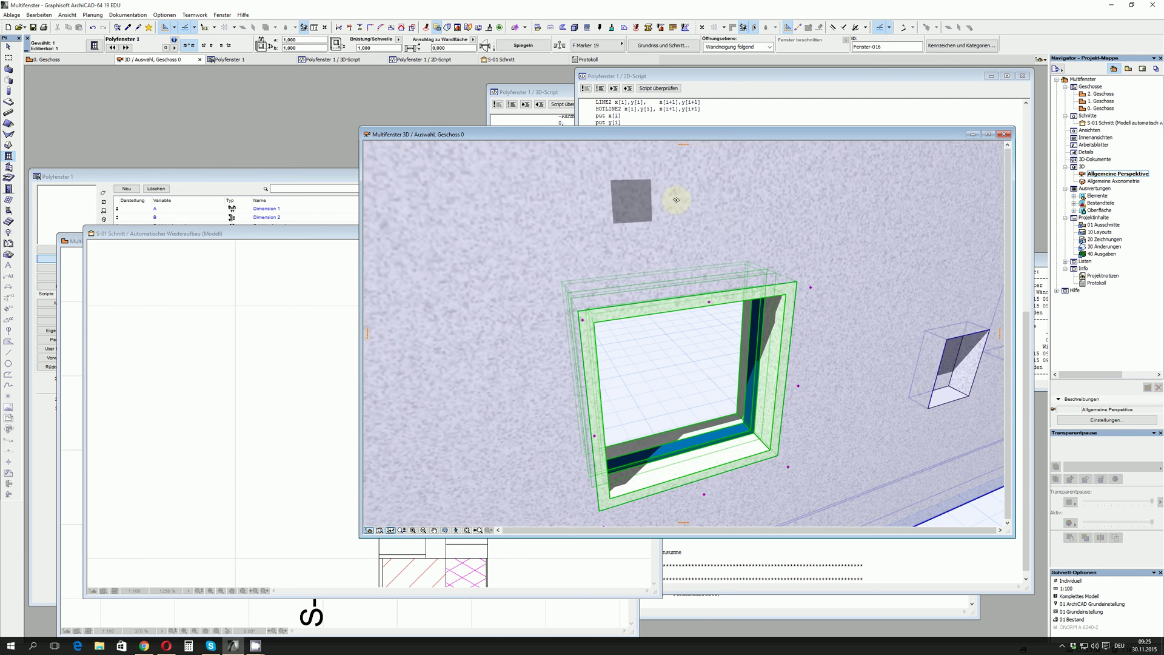
{"action": "key", "text": "Escape"}
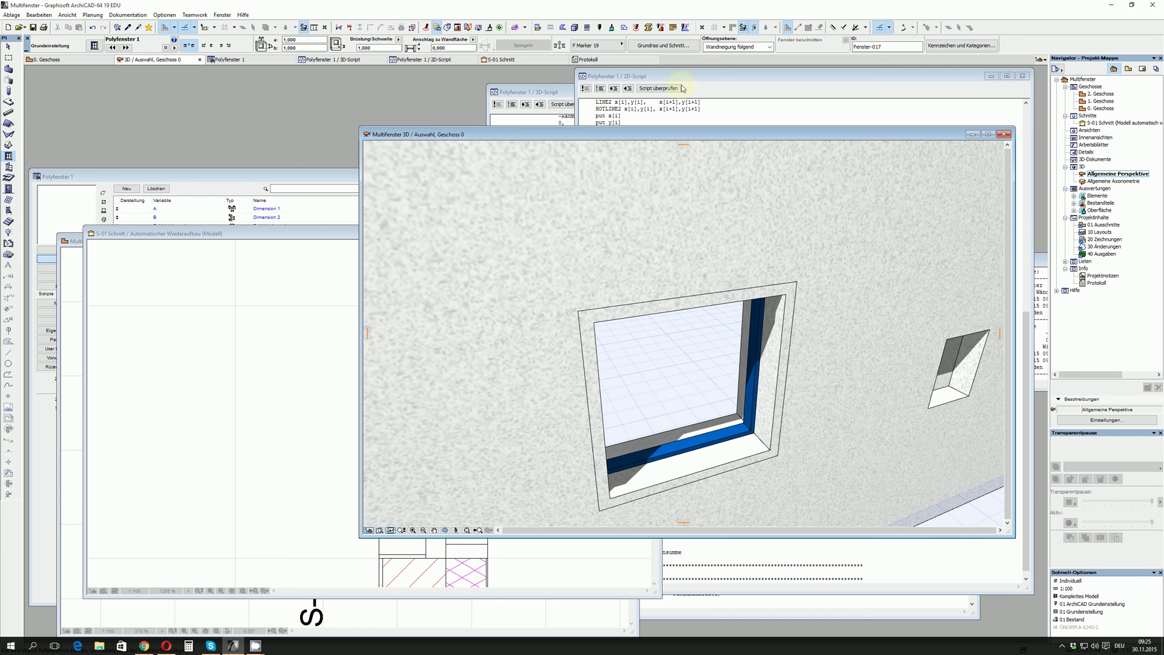
Highlight the WSBN wall-skin material line in Polyfenster 1's 3D script, then show its parameter list.
{"action": "left_click", "coordinate": [549, 92]}
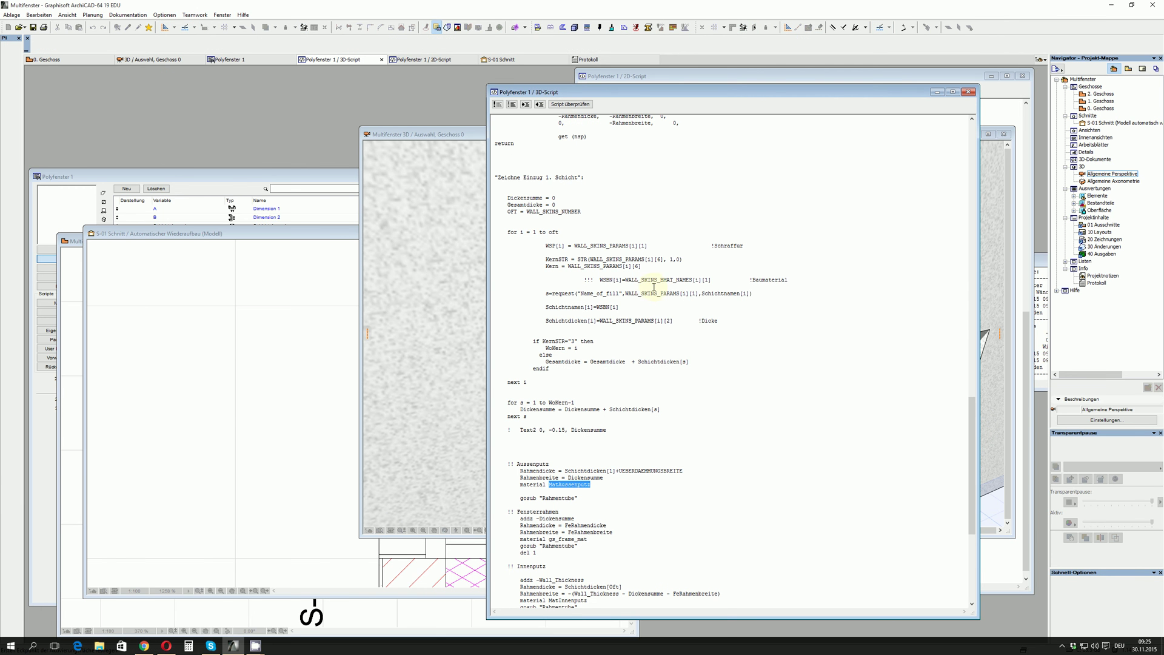
{"action": "left_click_drag", "start_coordinate": [720, 279], "coordinate": [597, 280]}
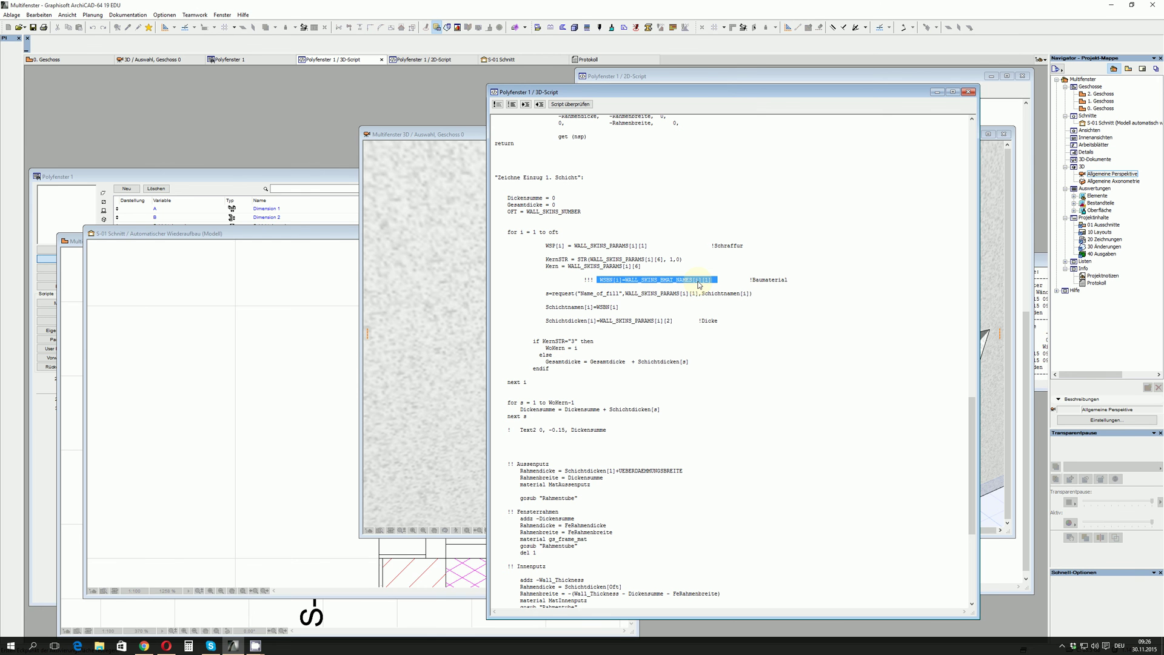
{"action": "left_click", "coordinate": [285, 177]}
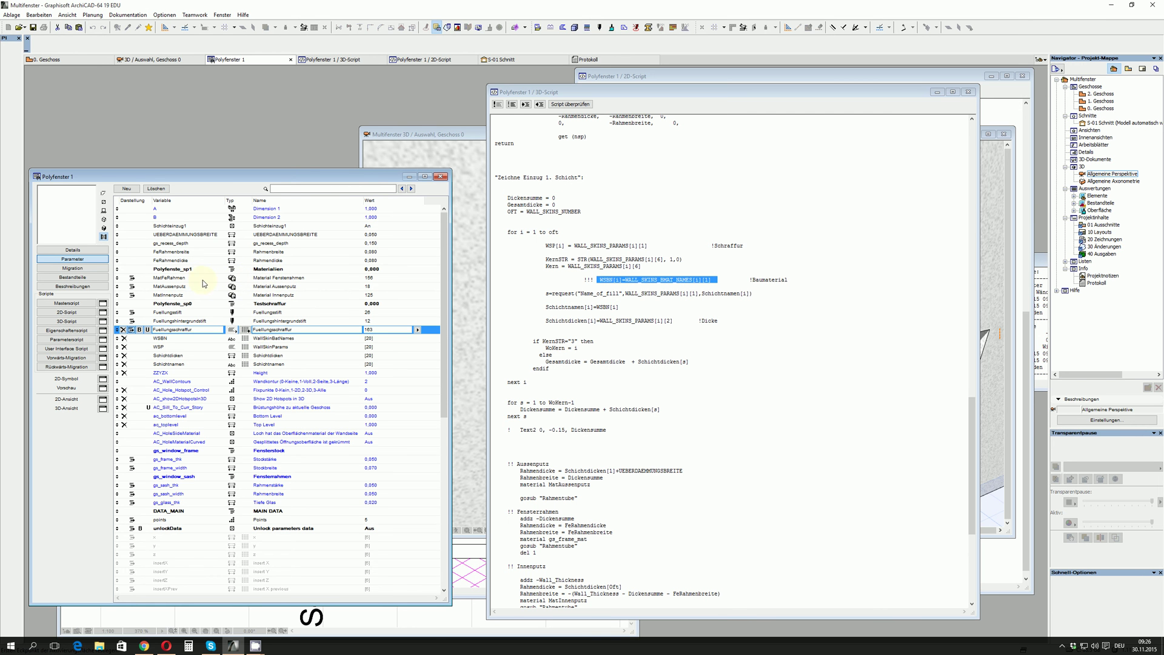
Set the MatAussenputz parameter to 'Verputz, glatt, weiß' in the Parameters list.
{"action": "left_click", "coordinate": [310, 279]}
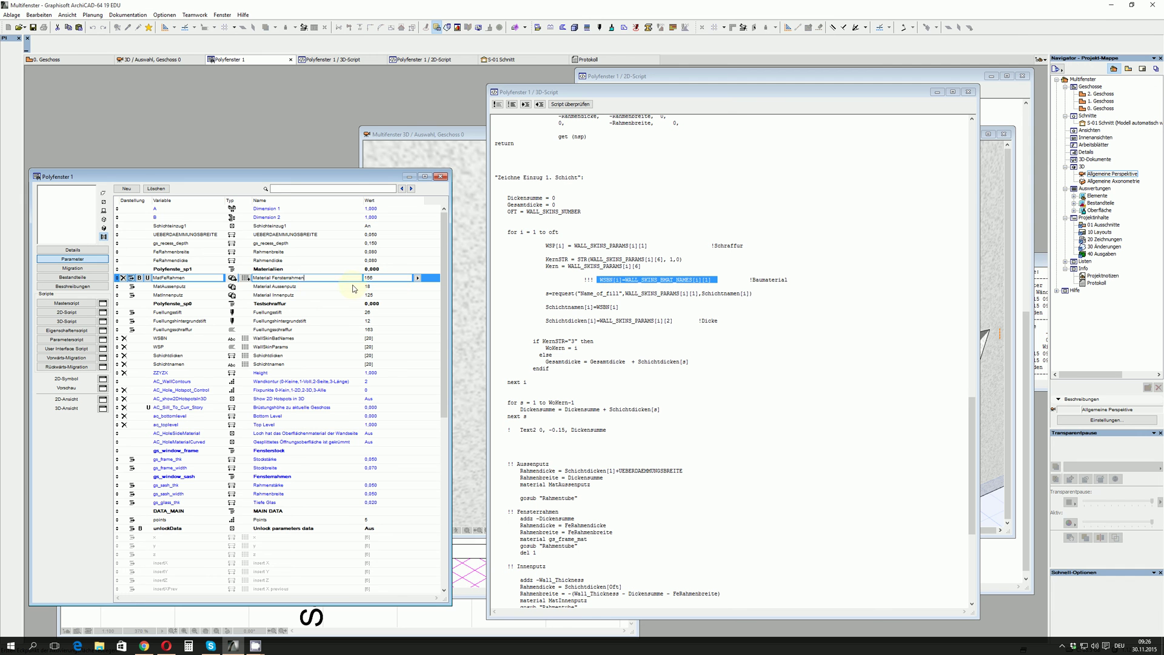
{"action": "left_click", "coordinate": [294, 286]}
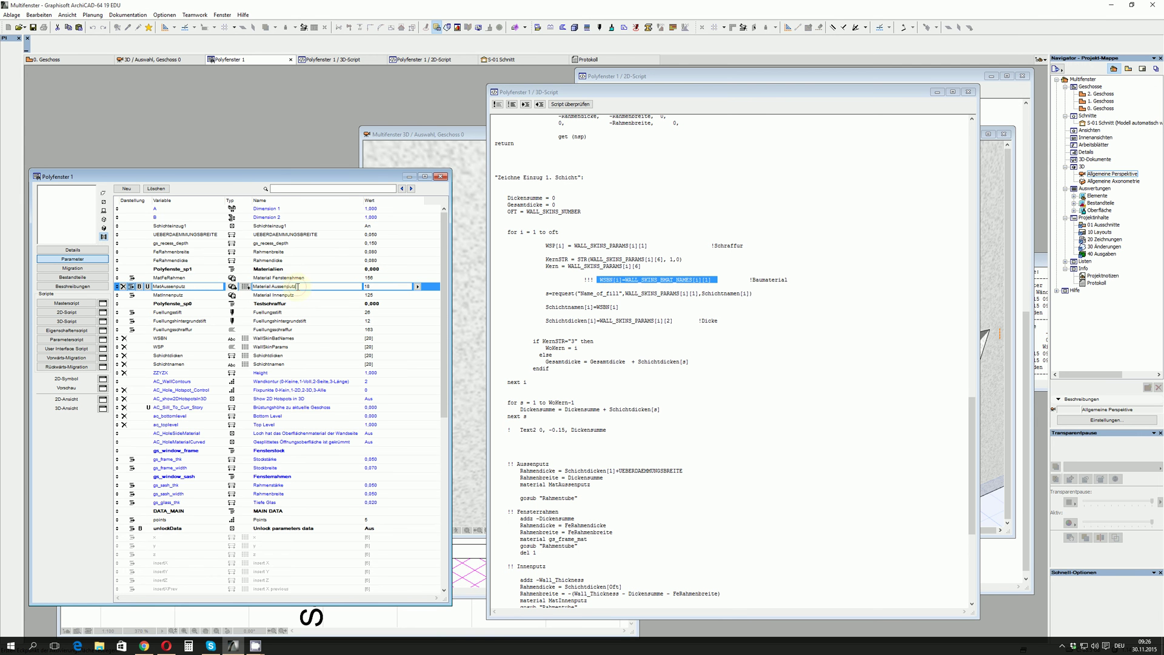
{"action": "left_click_drag", "start_coordinate": [297, 286], "coordinate": [248, 286]}
{"action": "left_click", "coordinate": [300, 288]}
{"action": "left_click", "coordinate": [416, 288]}
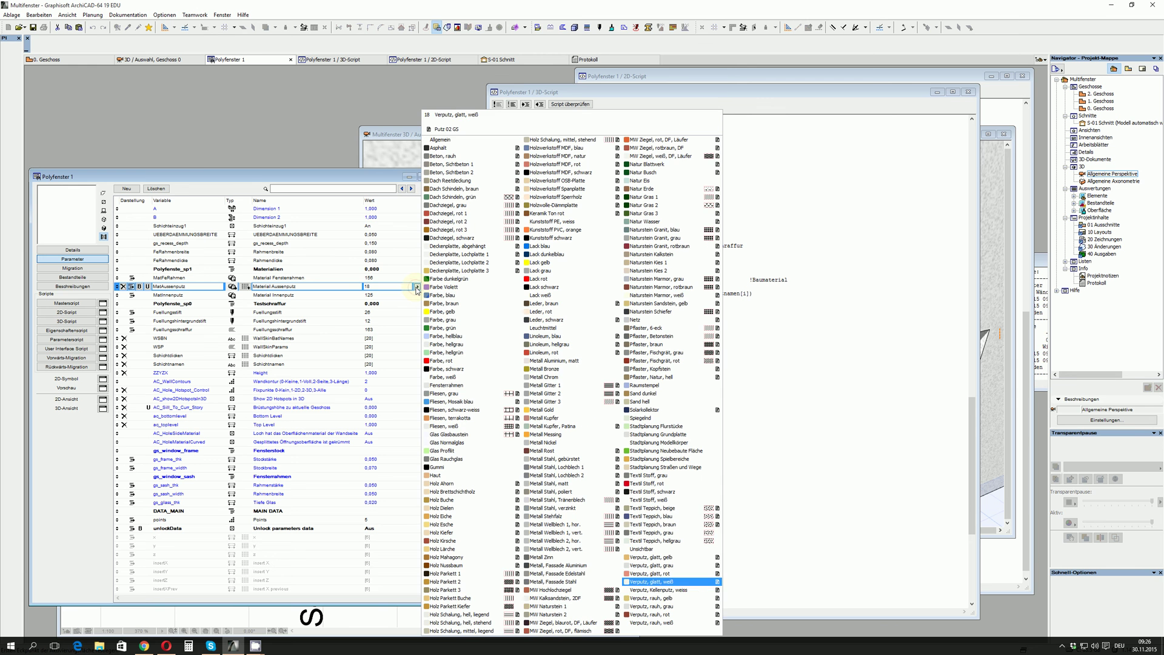
{"action": "left_click", "coordinate": [678, 587]}
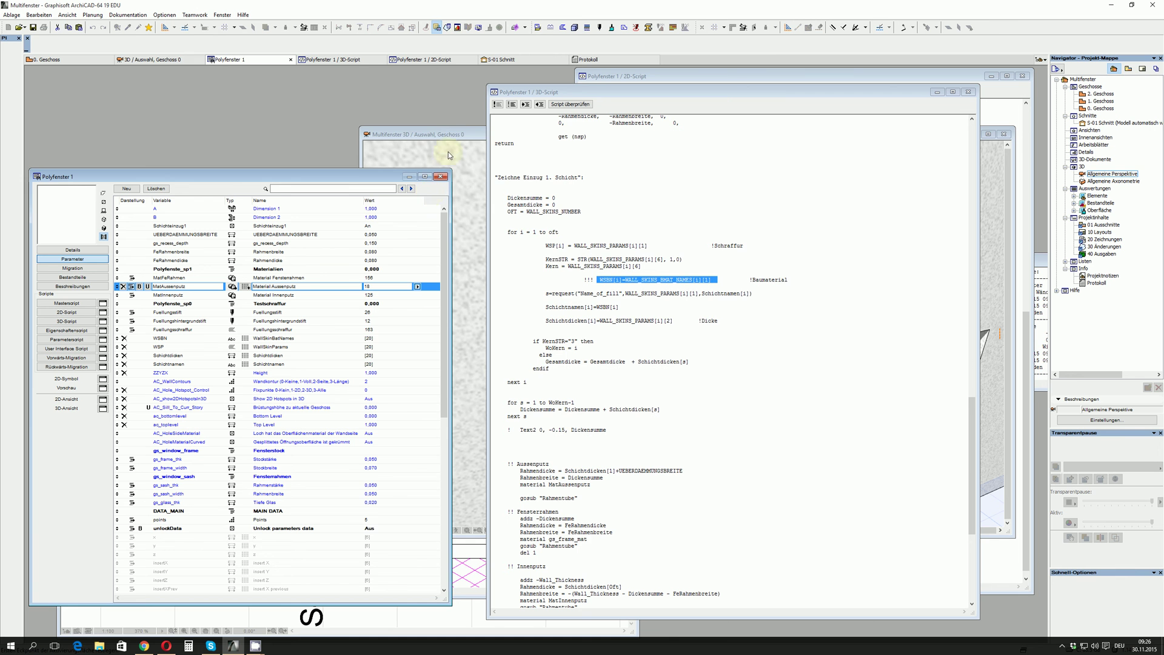
In the 3D view, insert a new node that bends the window's right edge outward.
{"action": "left_click", "coordinate": [450, 134]}
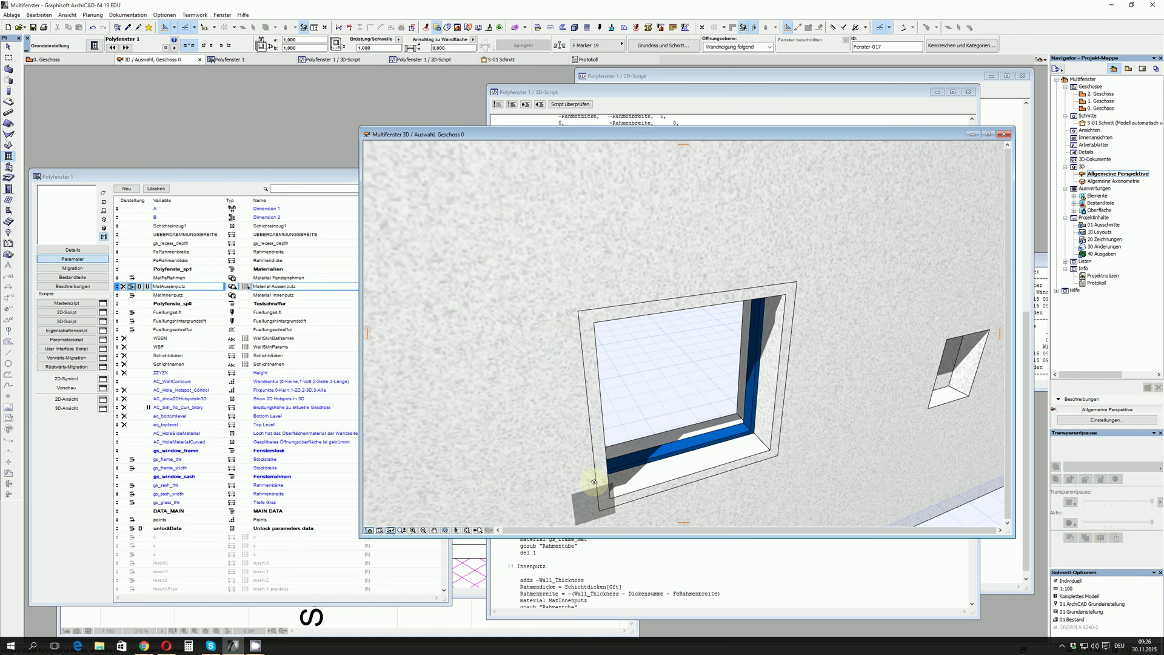
{"action": "left_click", "coordinate": [798, 366]}
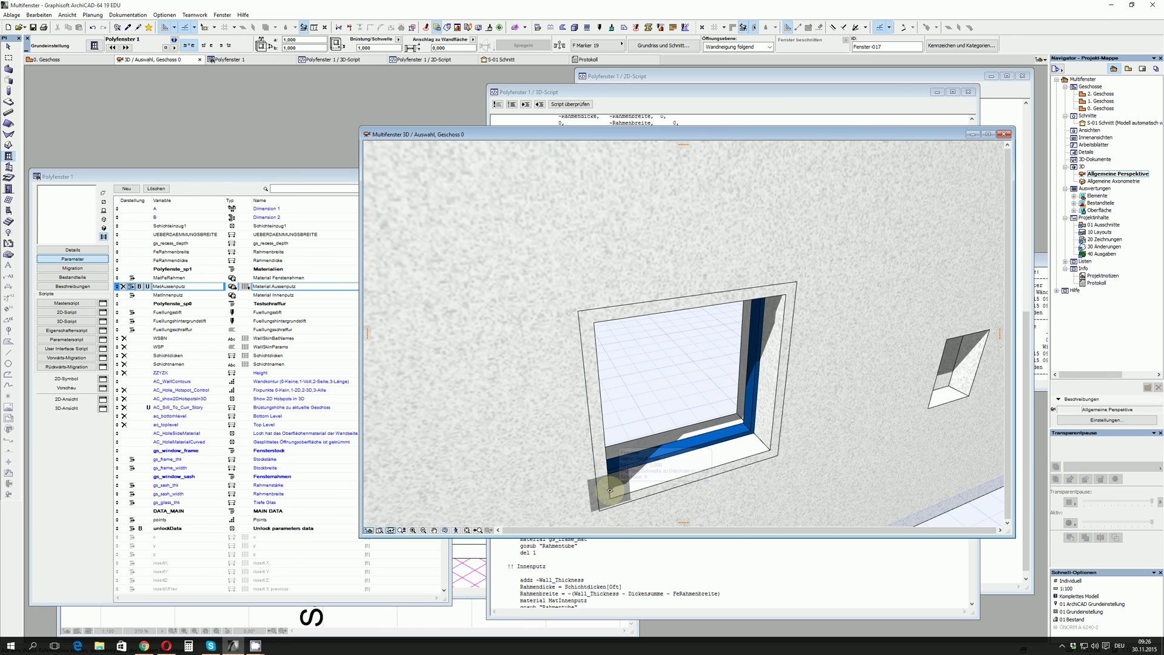
{"action": "left_click", "coordinate": [654, 321]}
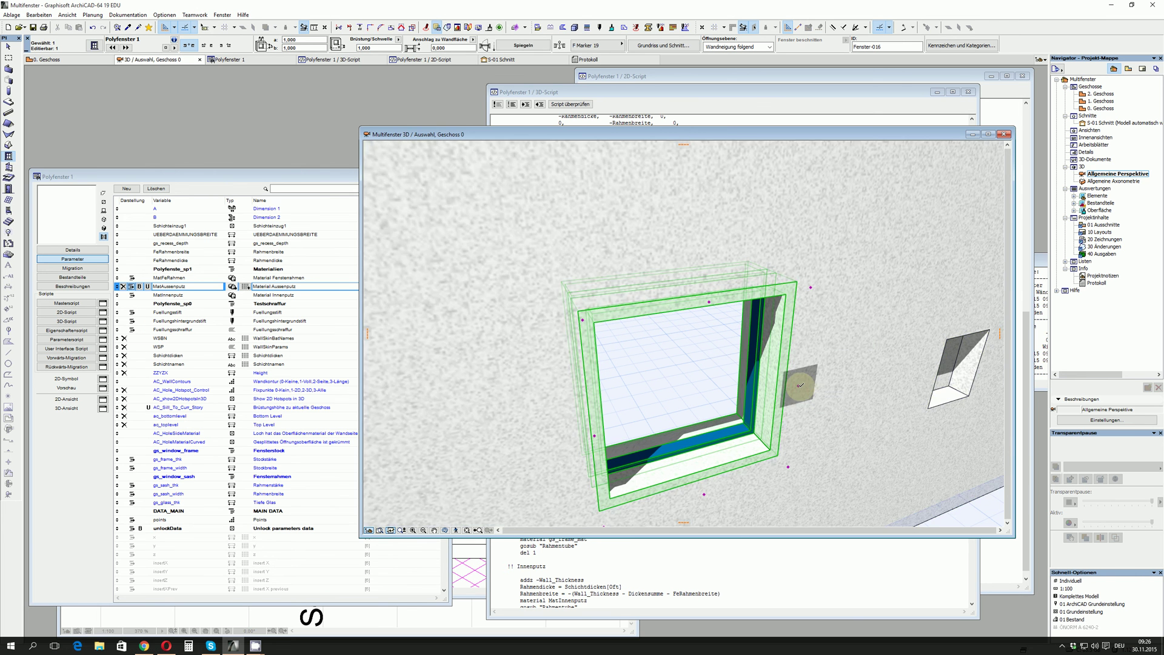
{"action": "left_click", "coordinate": [800, 385]}
{"action": "left_click", "coordinate": [814, 366]}
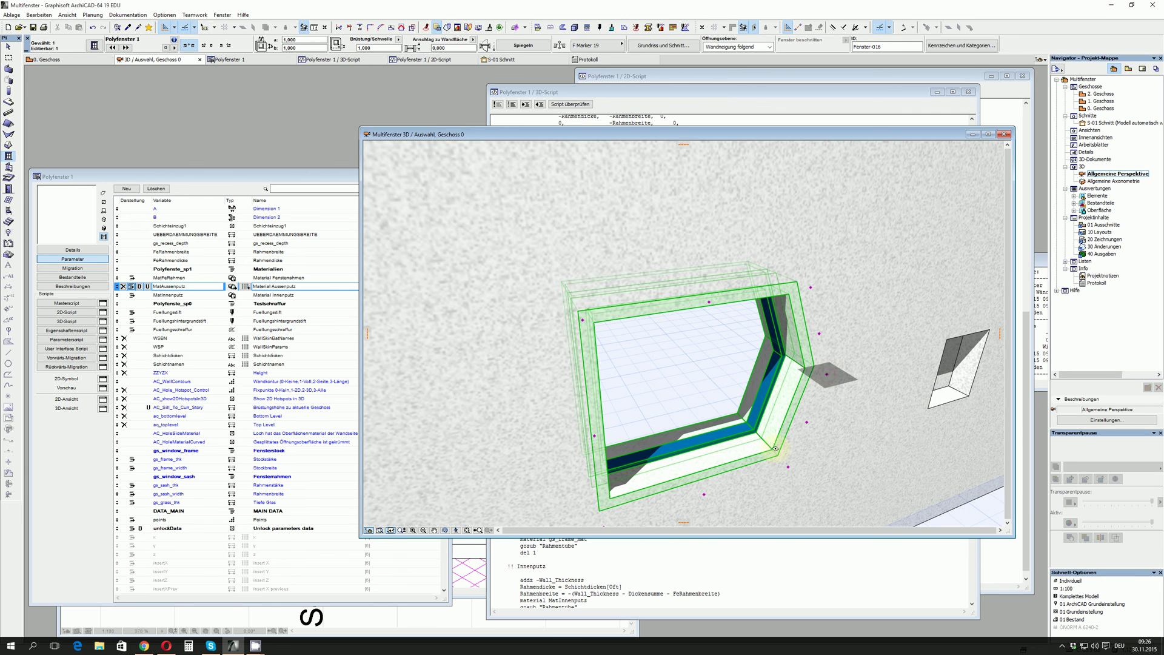
{"action": "left_click", "coordinate": [774, 449]}
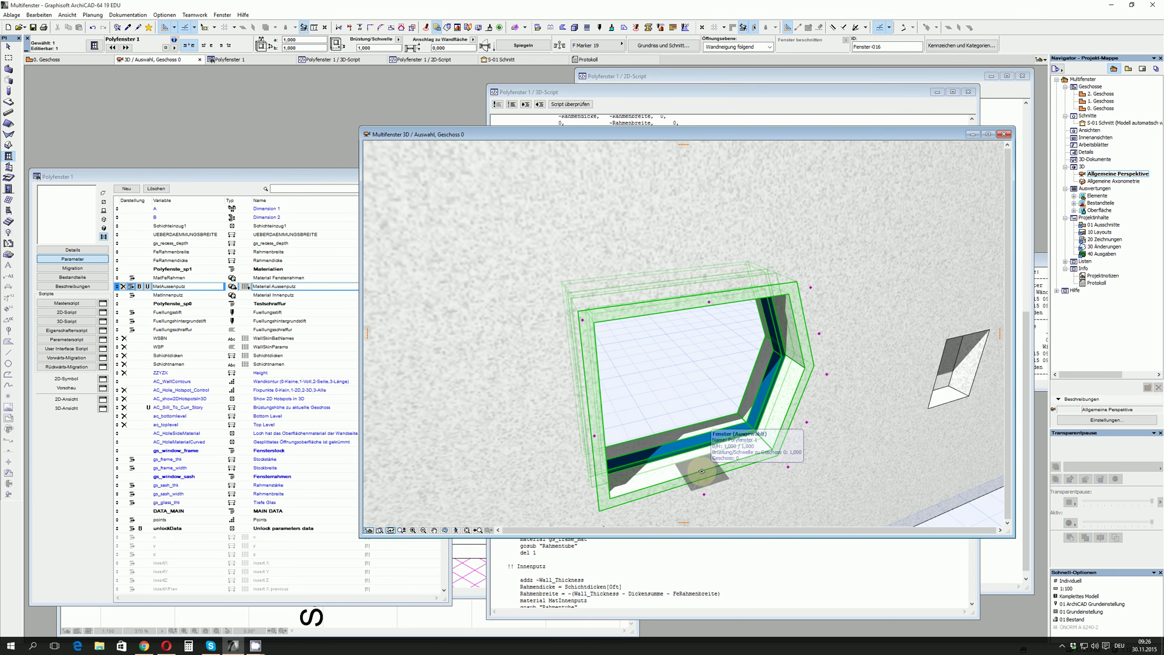